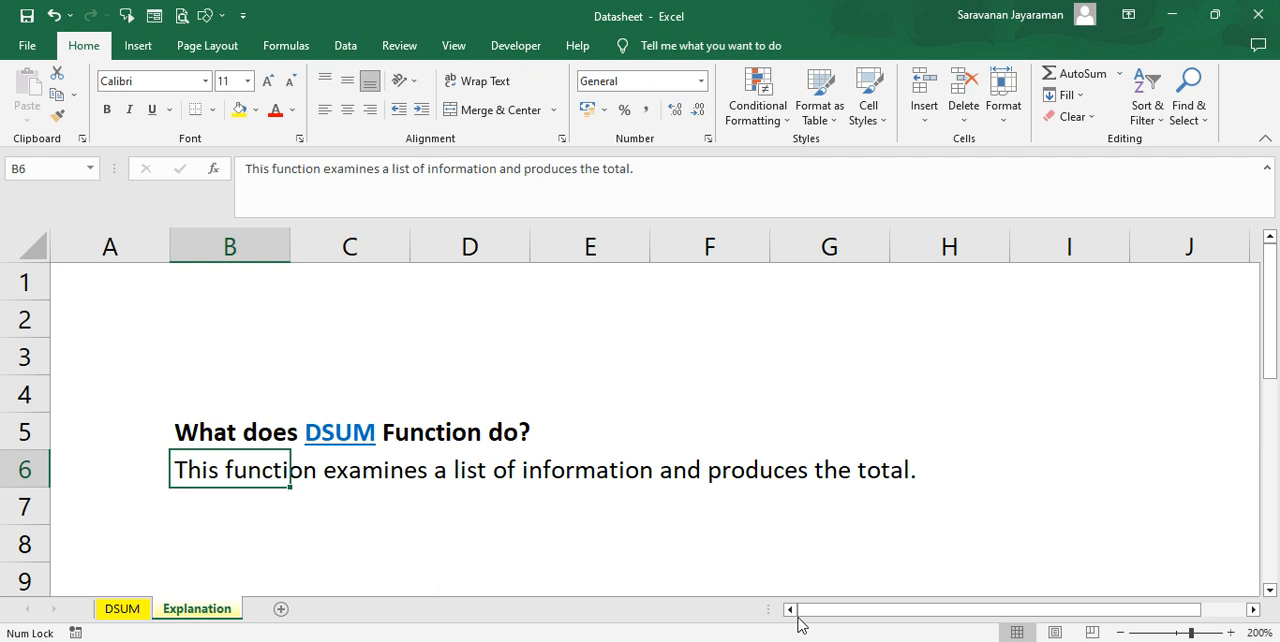
# On the DSUM sheet, start a DSUM formula in L3 with the sales table B2:H18 as the database
pyautogui.click(124, 609)
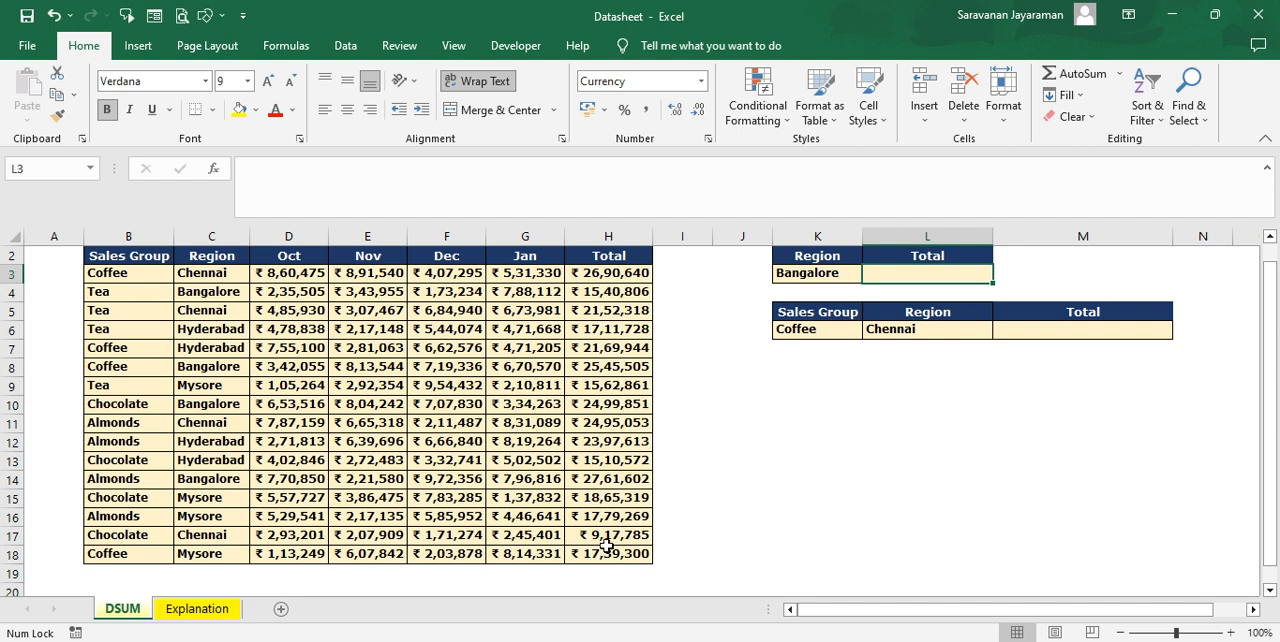
pyautogui.doubleClick(930, 276)
pyautogui.write('=')
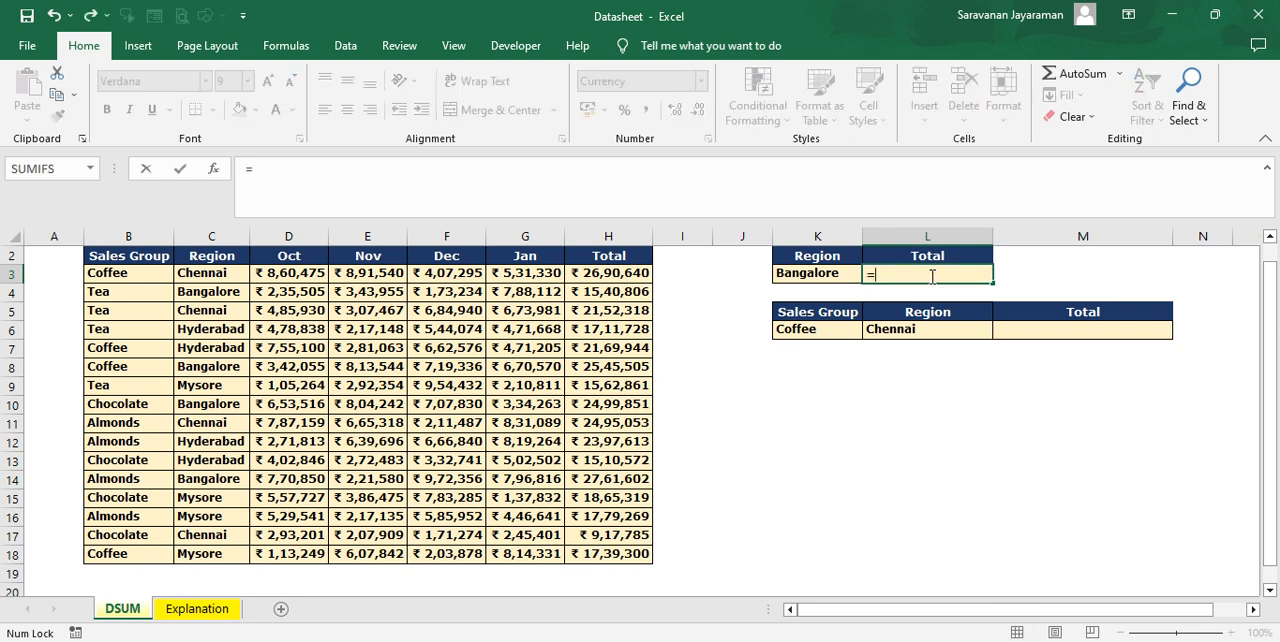
pyautogui.write('ds')
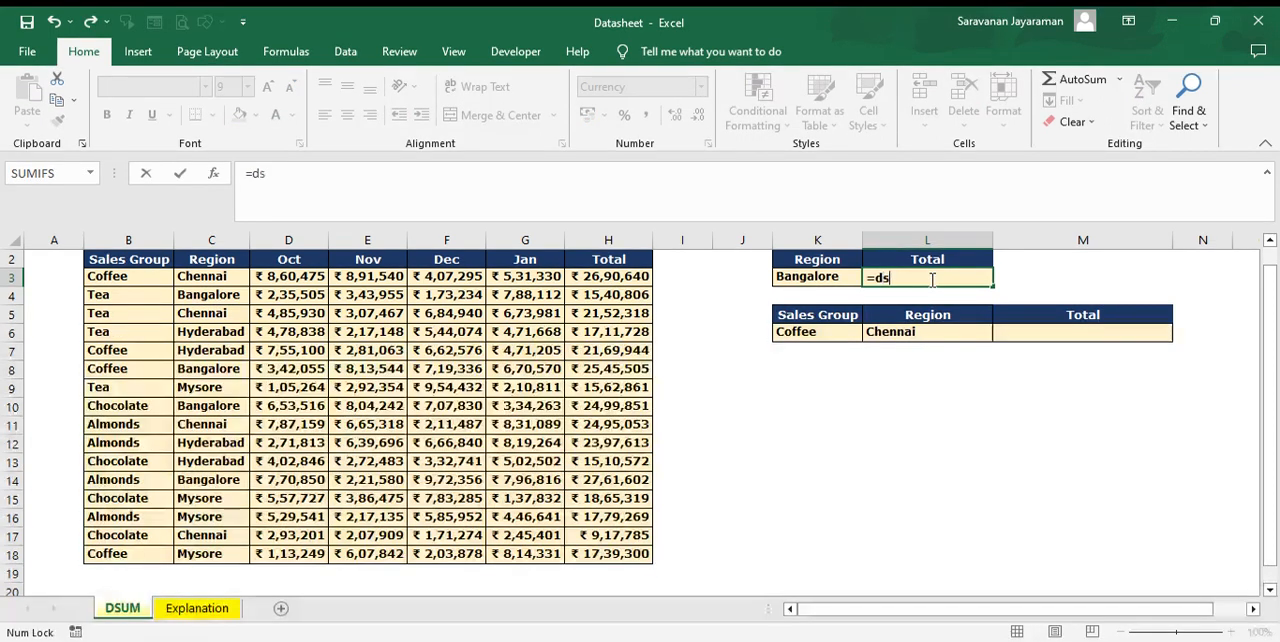
pyautogui.write('um')
pyautogui.press('Tab')
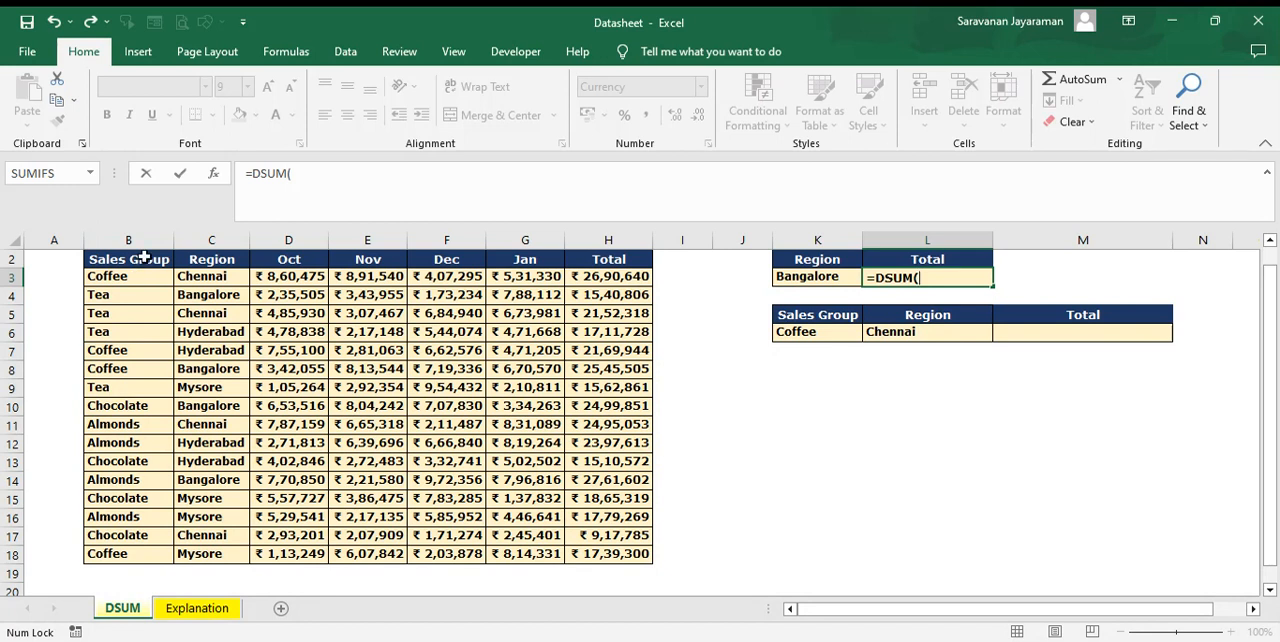
pyautogui.moveTo(144, 258); pyautogui.dragTo(624, 567)
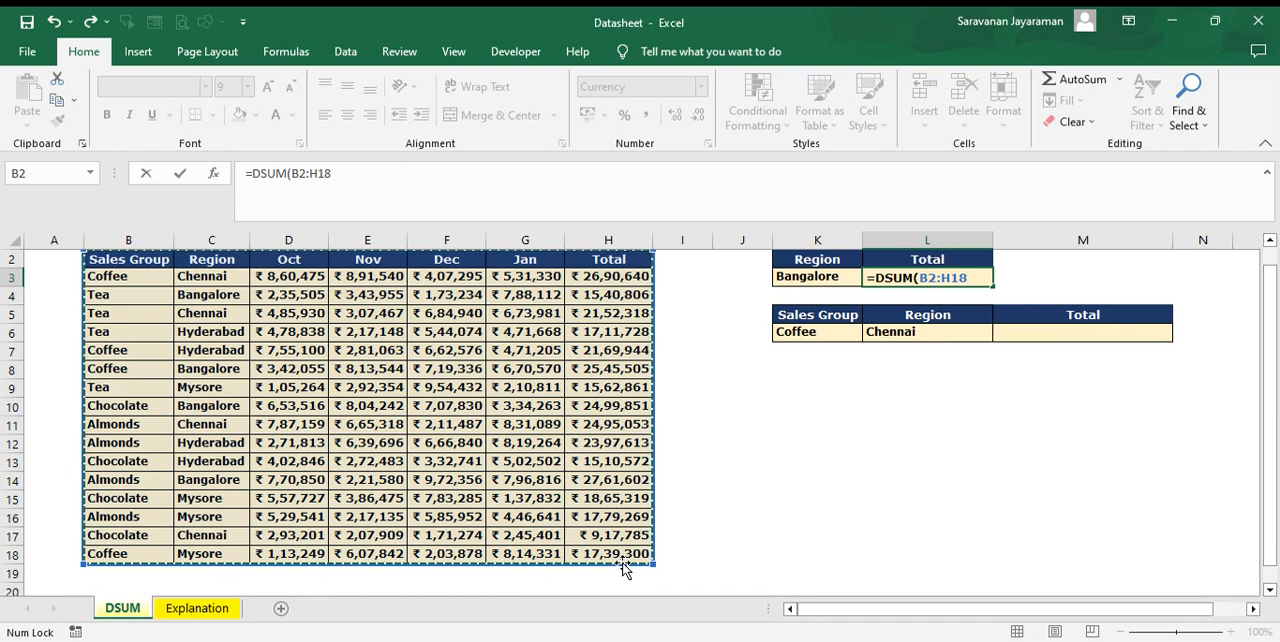
pyautogui.write(',')
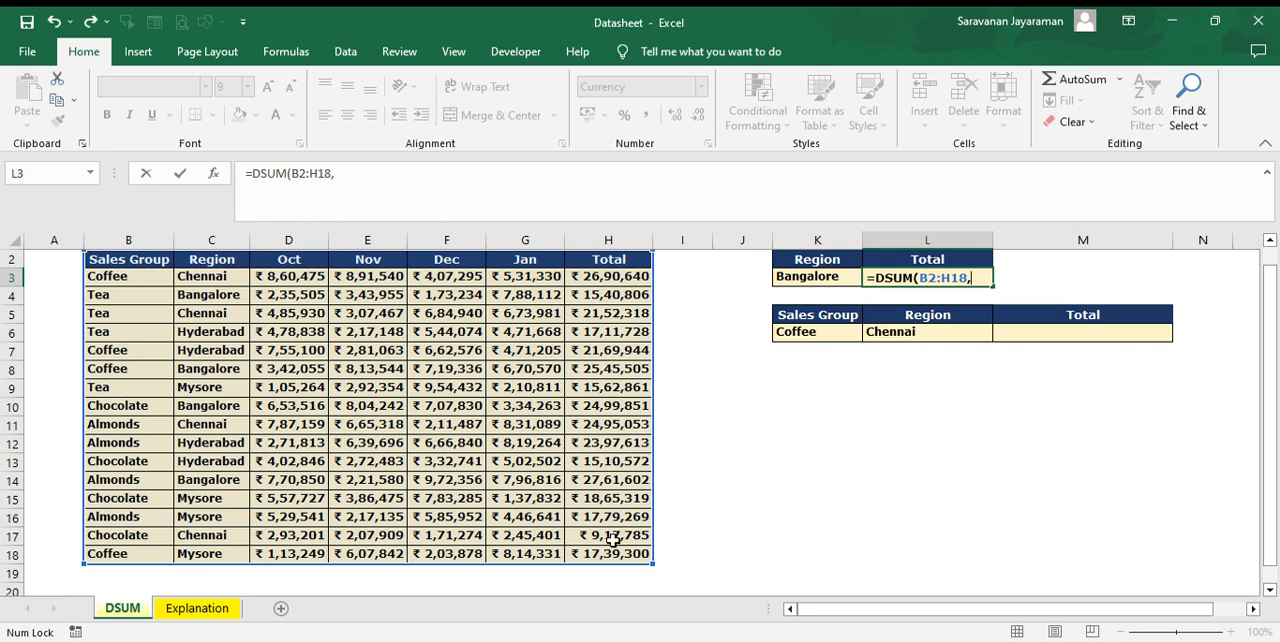
# Complete the L3 formula with the Total header H2 as the field and K2:K3 as the criteria range
pyautogui.click(611, 260)
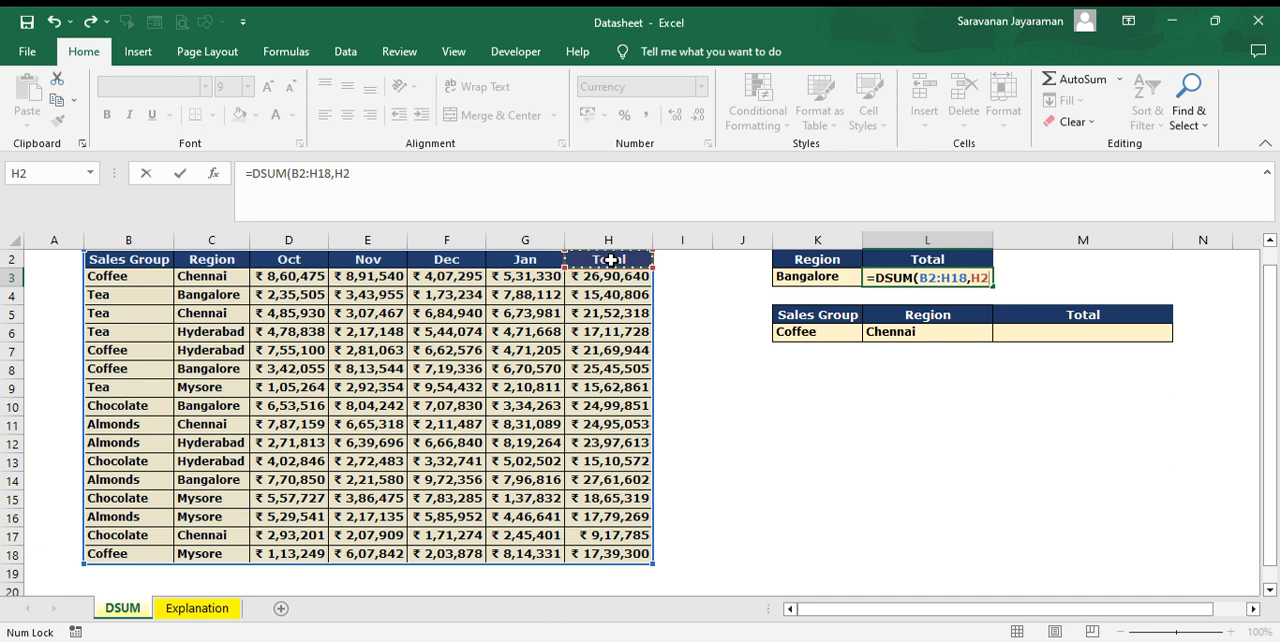
pyautogui.write(',')
pyautogui.click(802, 258)
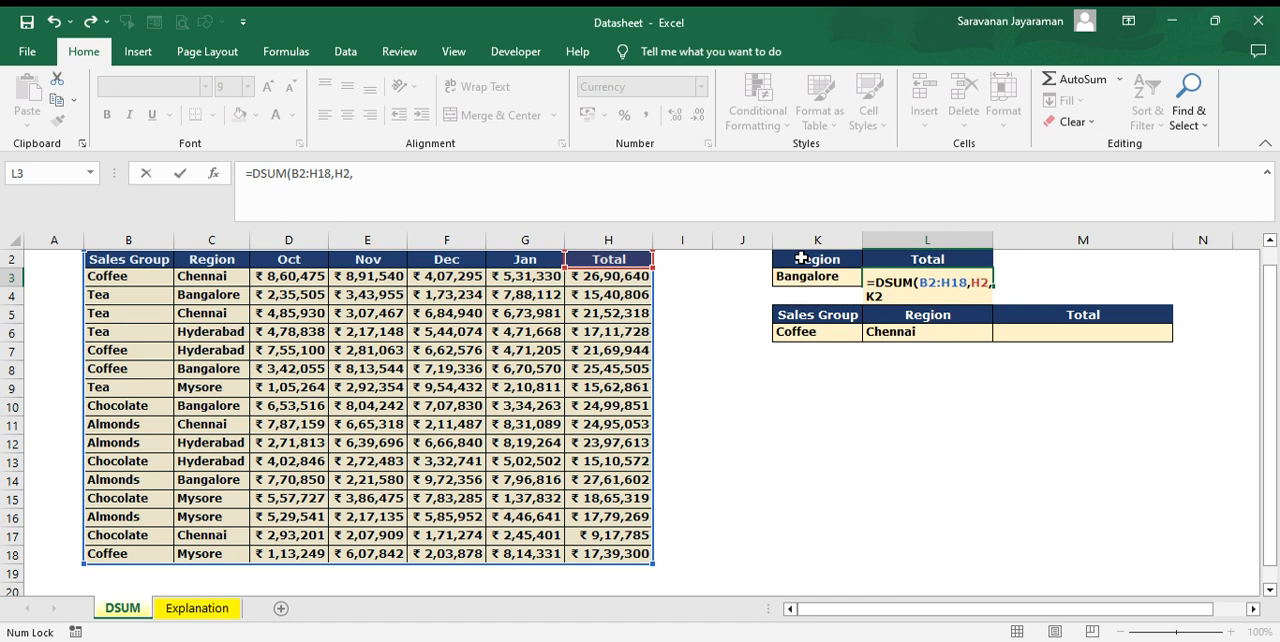
pyautogui.moveTo(802, 258); pyautogui.dragTo(819, 280)
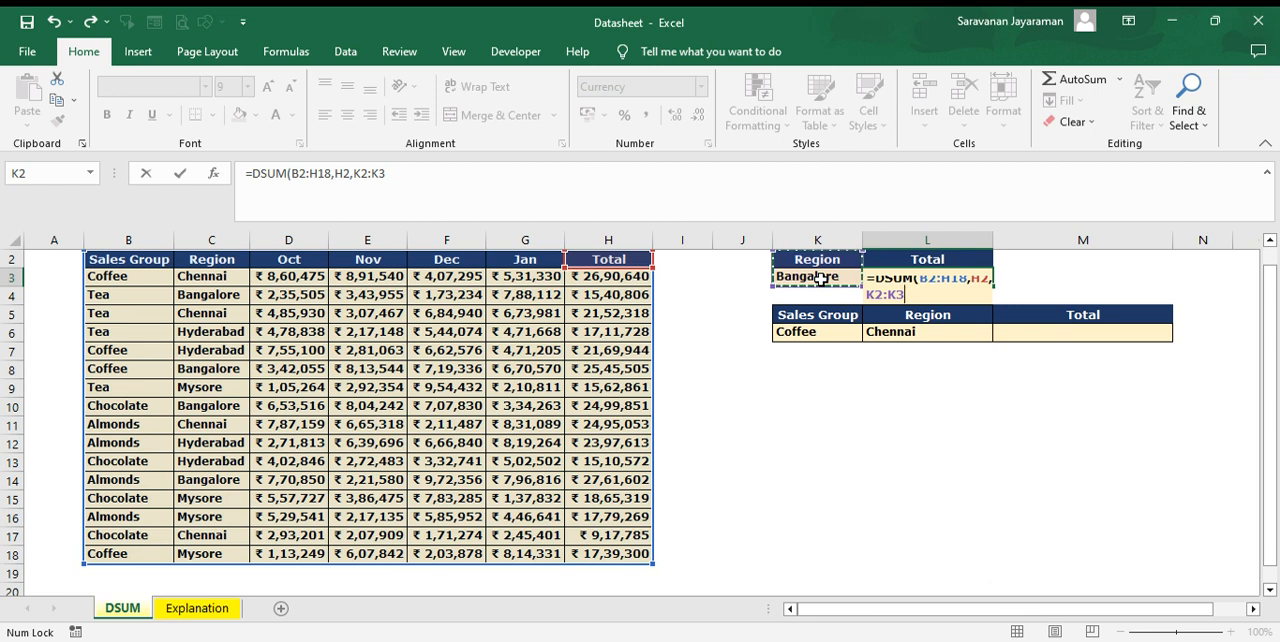
pyautogui.write('0')
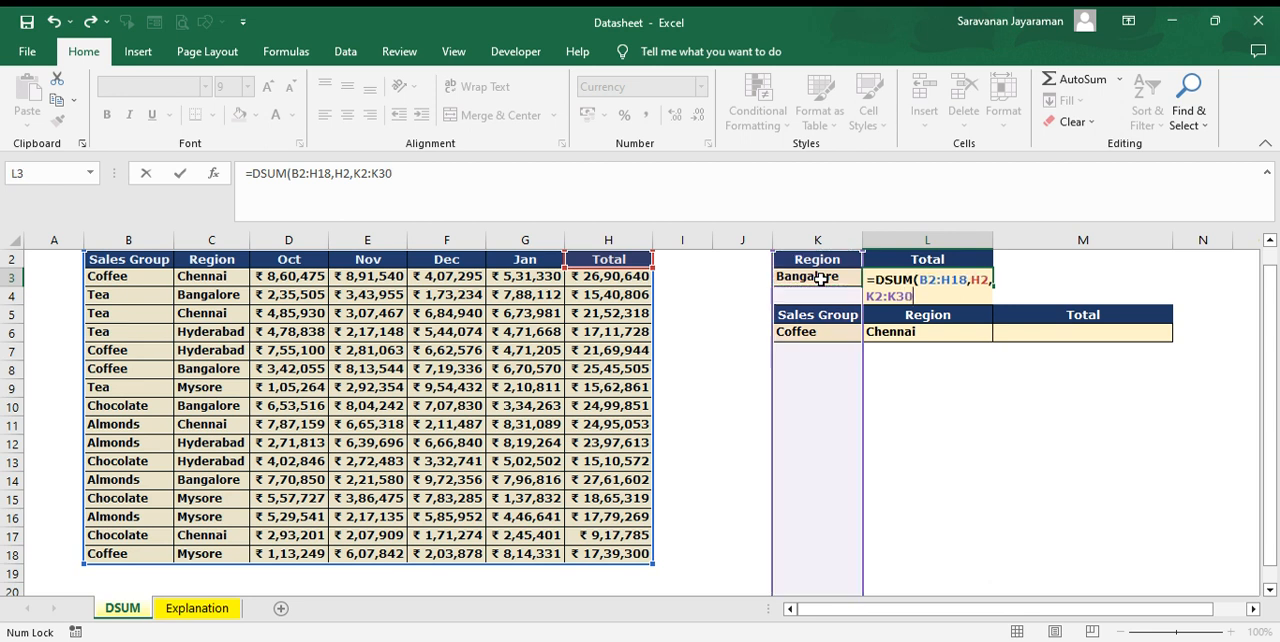
pyautogui.press('BackSpace')
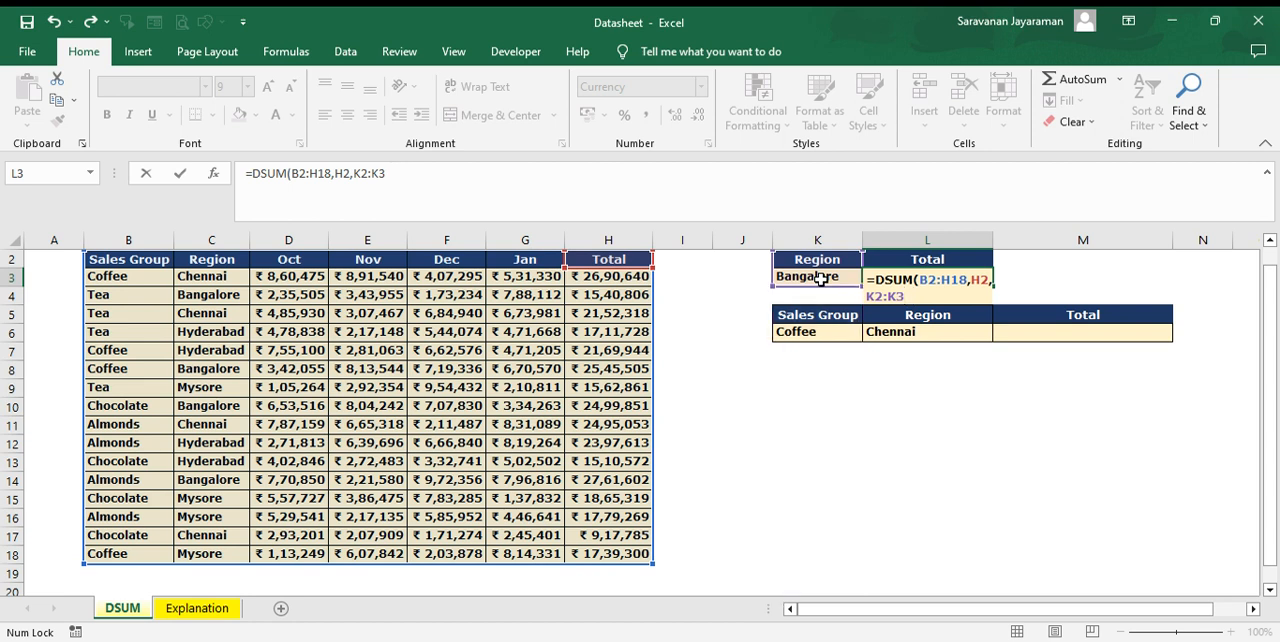
pyautogui.write(')')
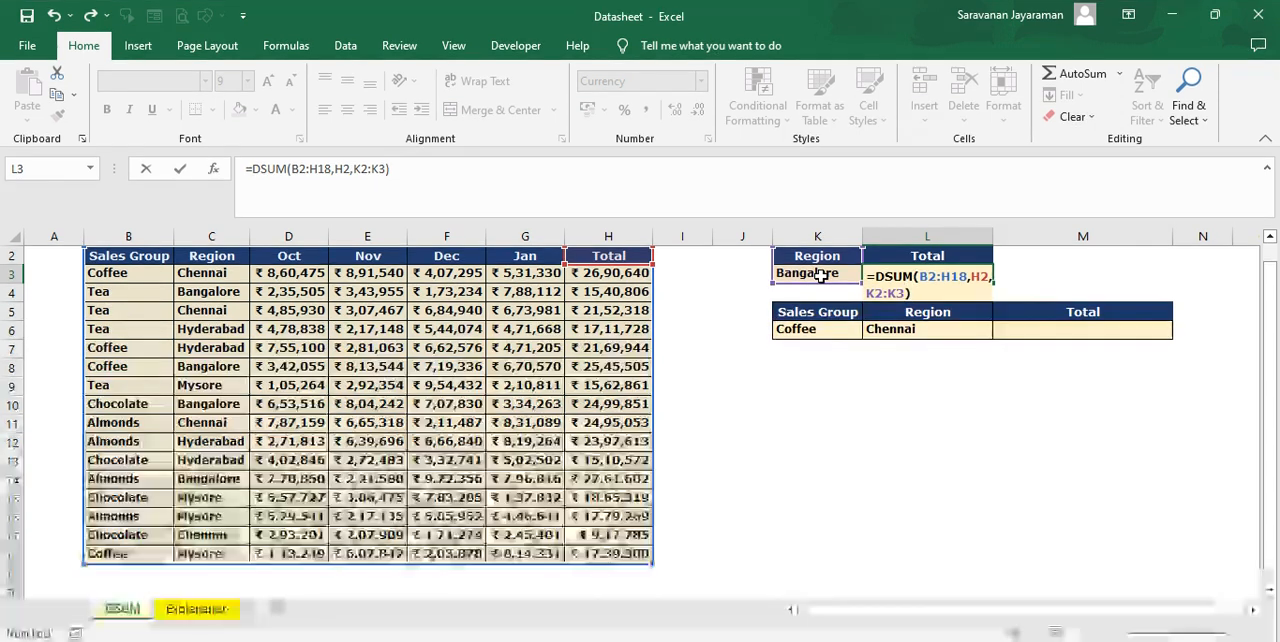
pyautogui.press('Return')
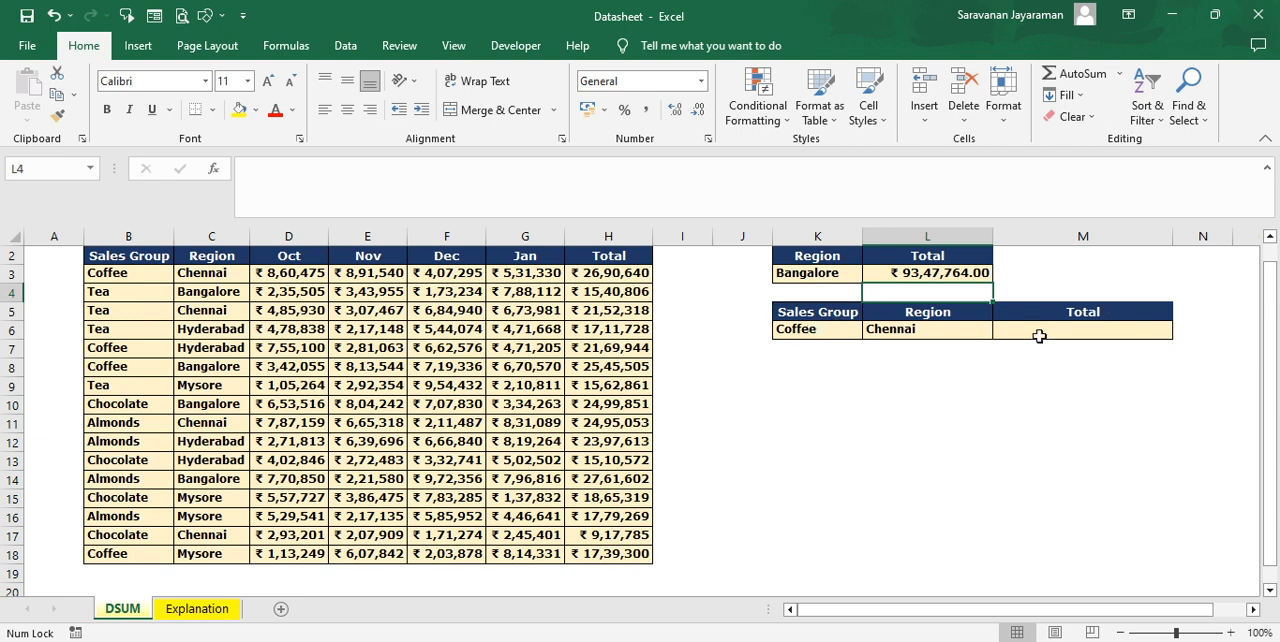
# Start a DSUM formula in M6 for the Coffee and Chennai total, using B2:H18 as the database
pyautogui.click(1035, 330)
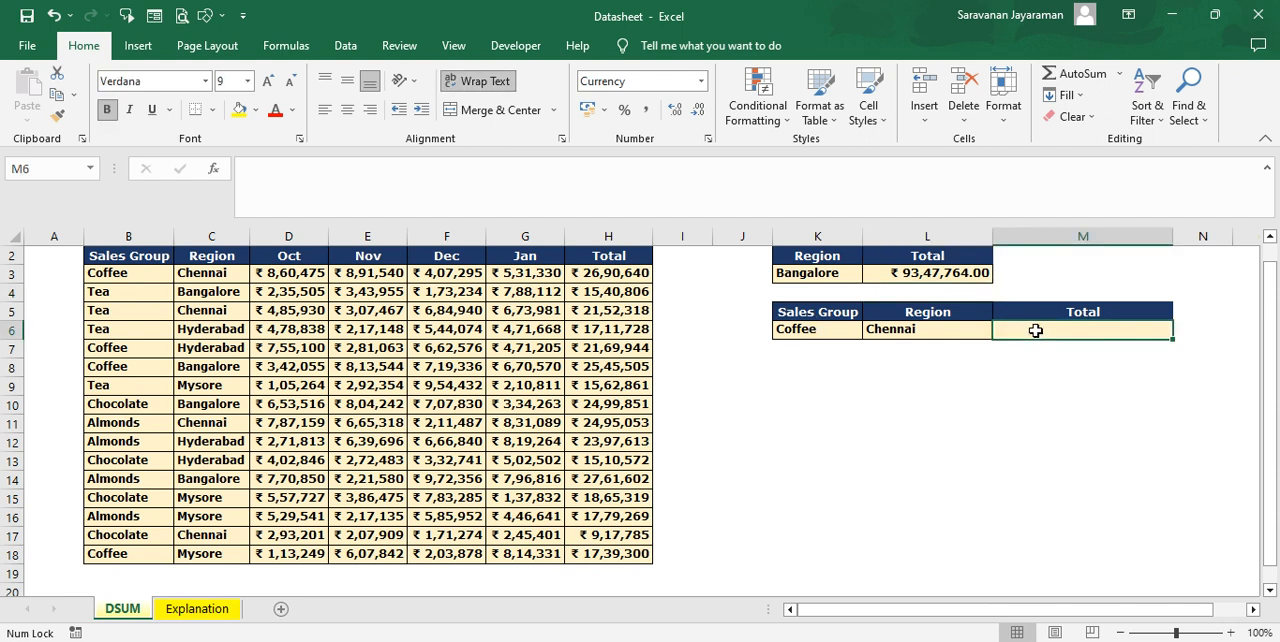
pyautogui.write('=')
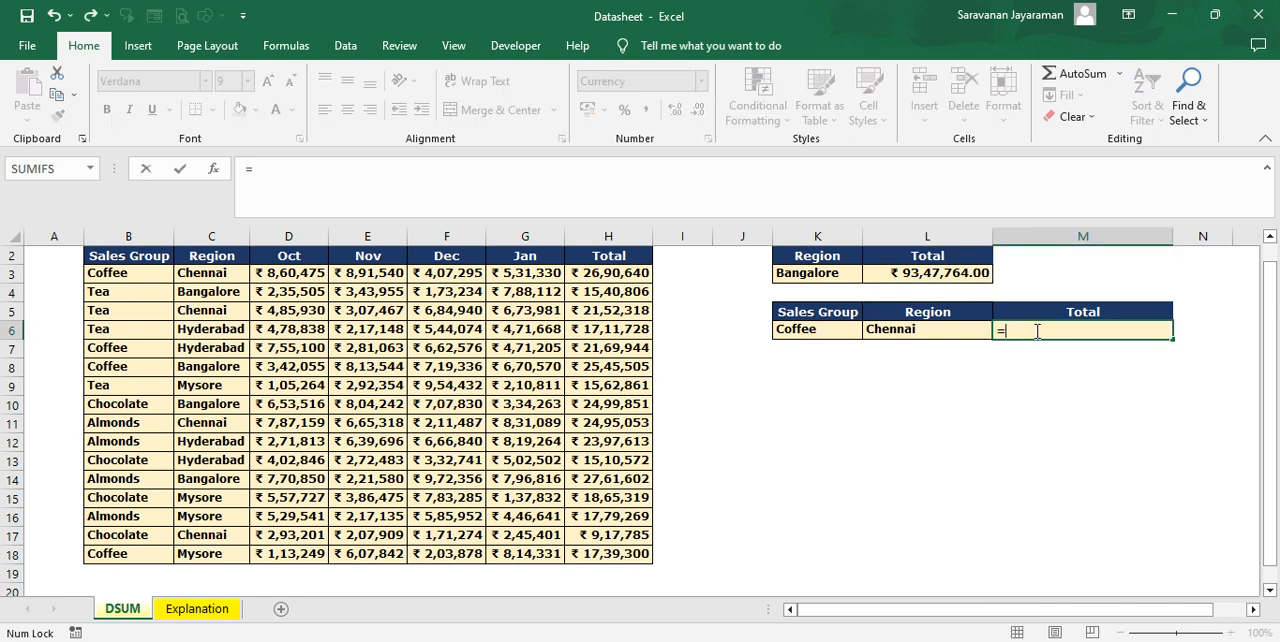
pyautogui.write('ds')
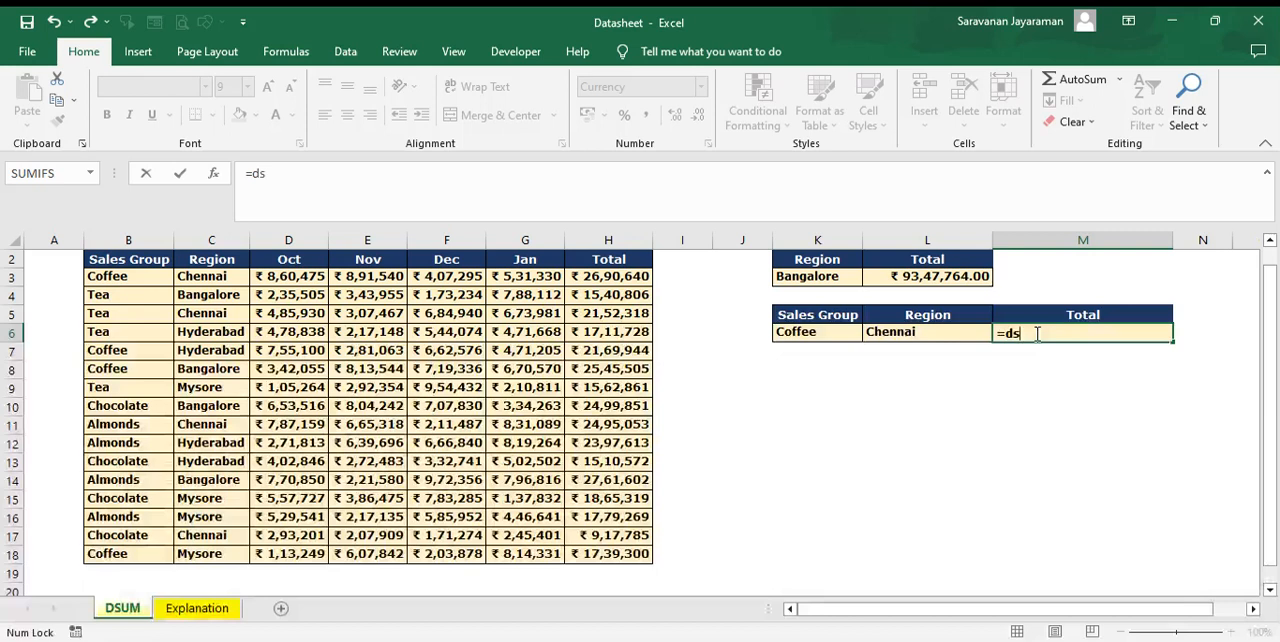
pyautogui.press('Tab')
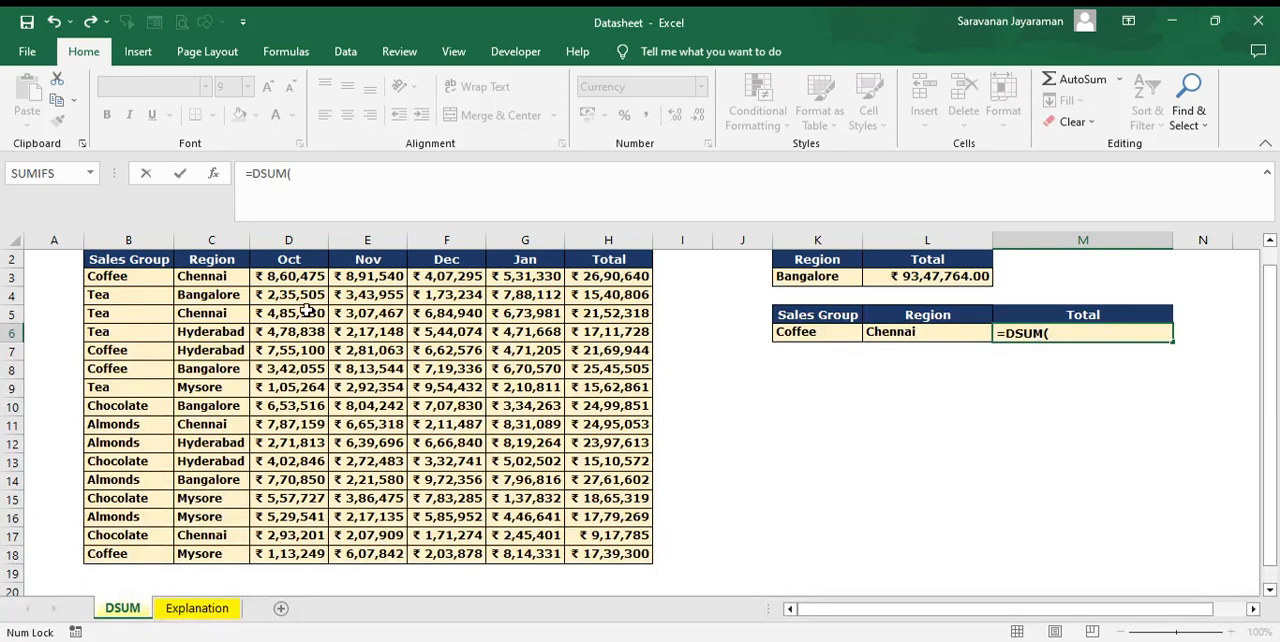
pyautogui.moveTo(134, 259); pyautogui.dragTo(130, 281)
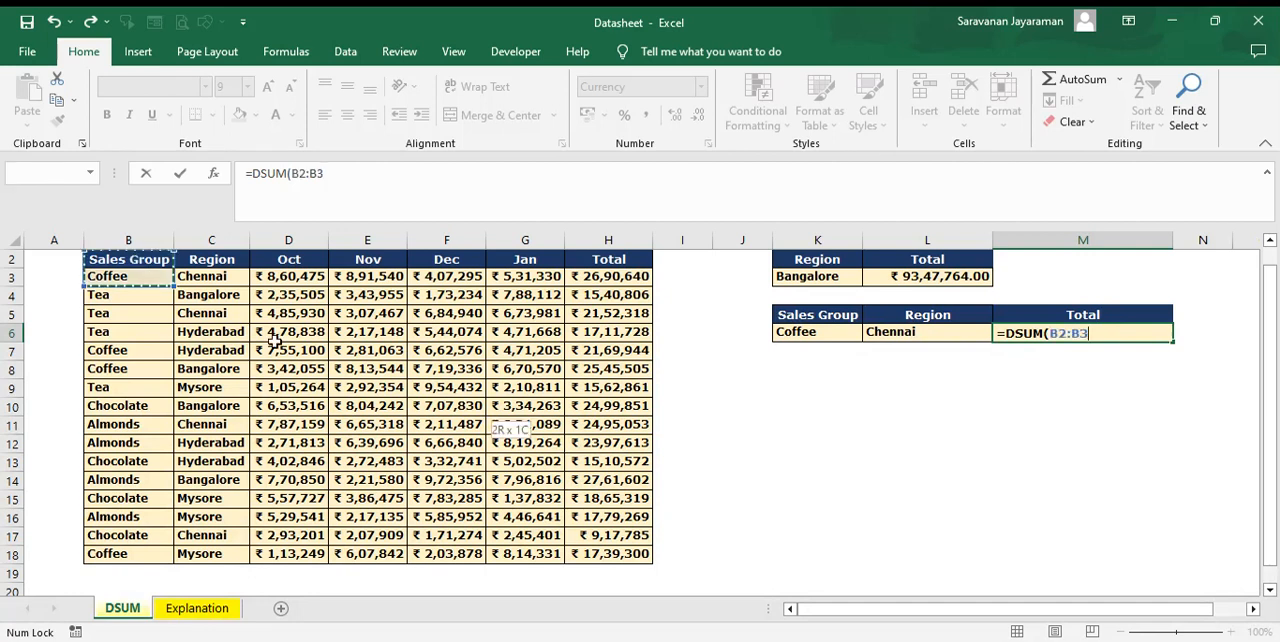
pyautogui.moveTo(272, 341); pyautogui.dragTo(631, 578)
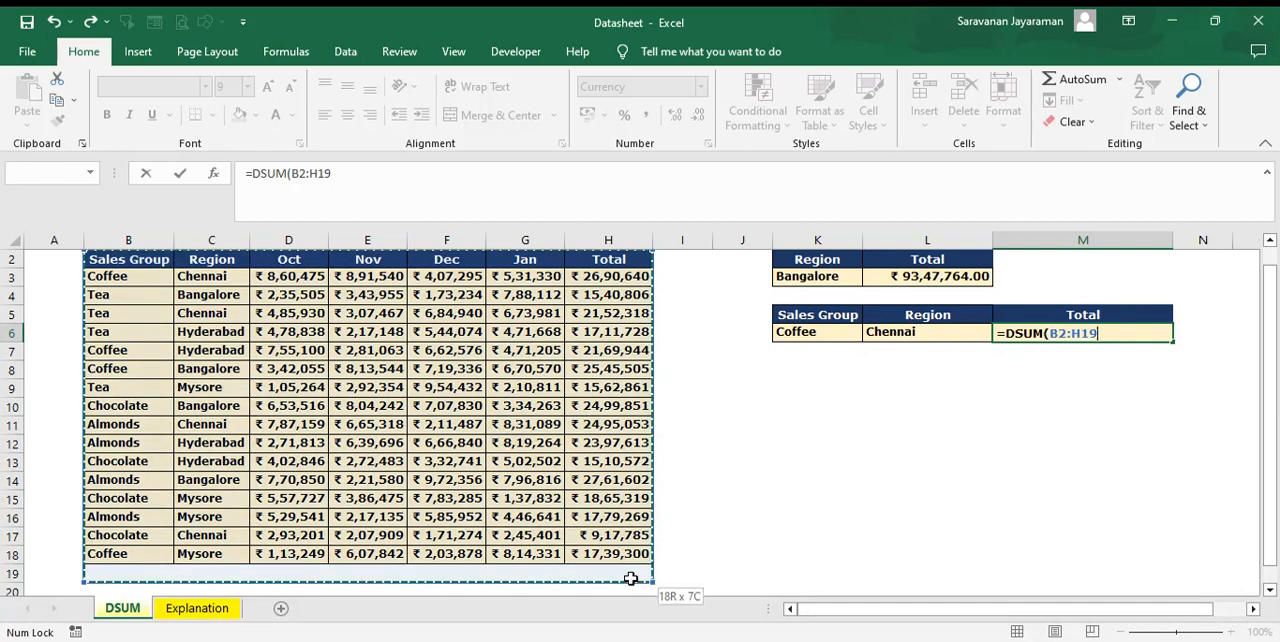
pyautogui.moveTo(631, 578); pyautogui.dragTo(630, 548)
pyautogui.write(',')
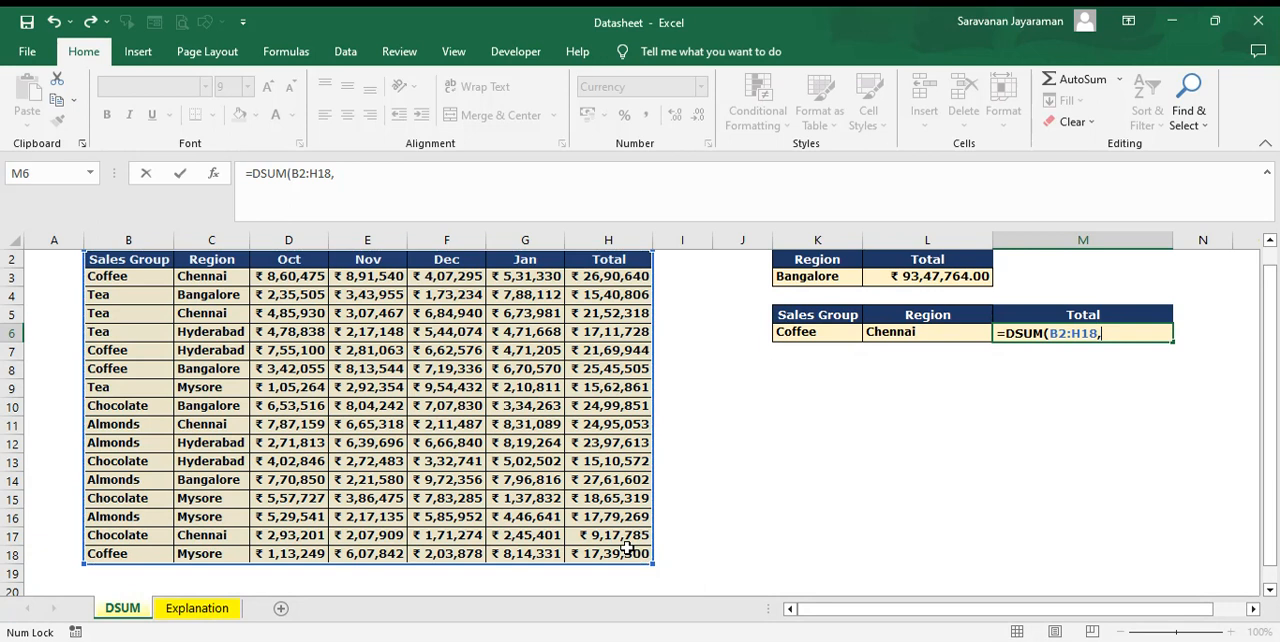
# Complete the M6 formula with H2 as the field and the two-column range K5:L6 as the criteria
pyautogui.click(622, 258)
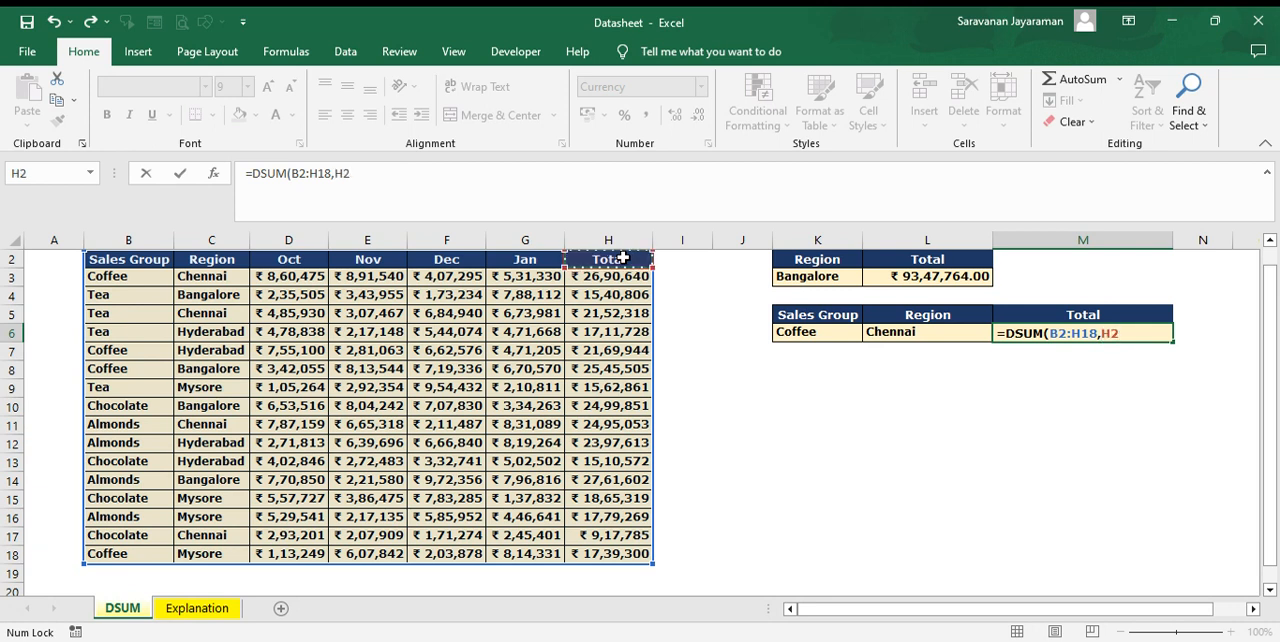
pyautogui.write(',')
pyautogui.click(845, 318)
pyautogui.moveTo(852, 328); pyautogui.dragTo(927, 333)
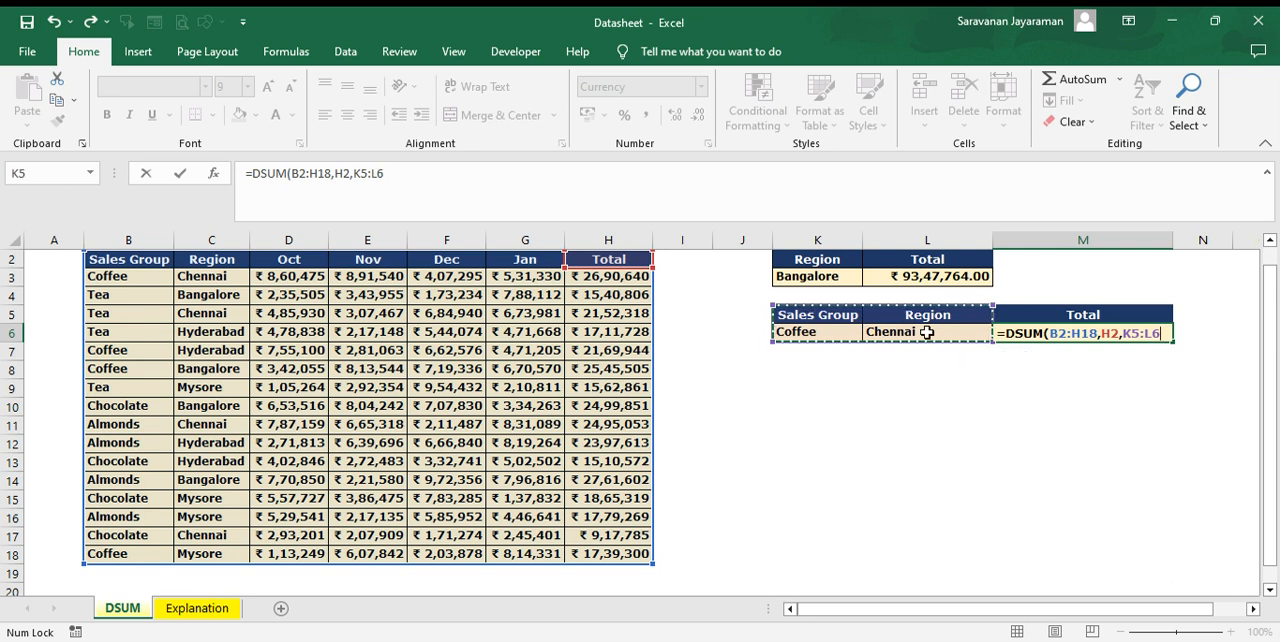
pyautogui.press('Return')
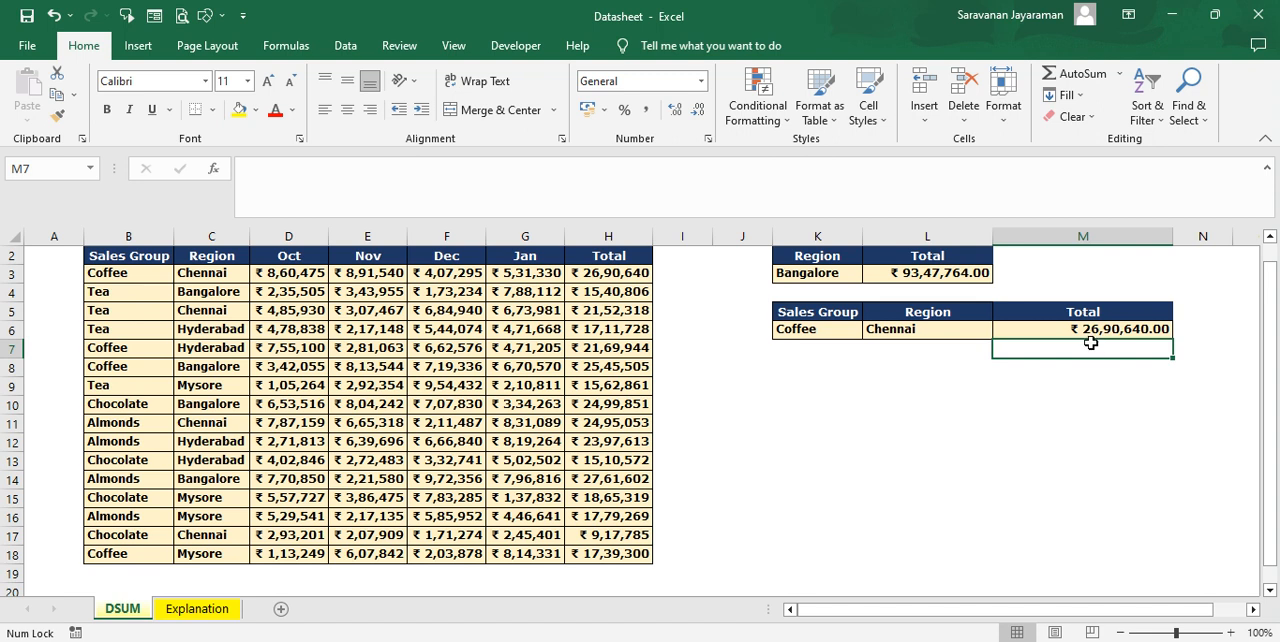
# Change the sales group in B5 to Coffee and select H3 and H5 together to check their sum against M6
pyautogui.click(610, 275)
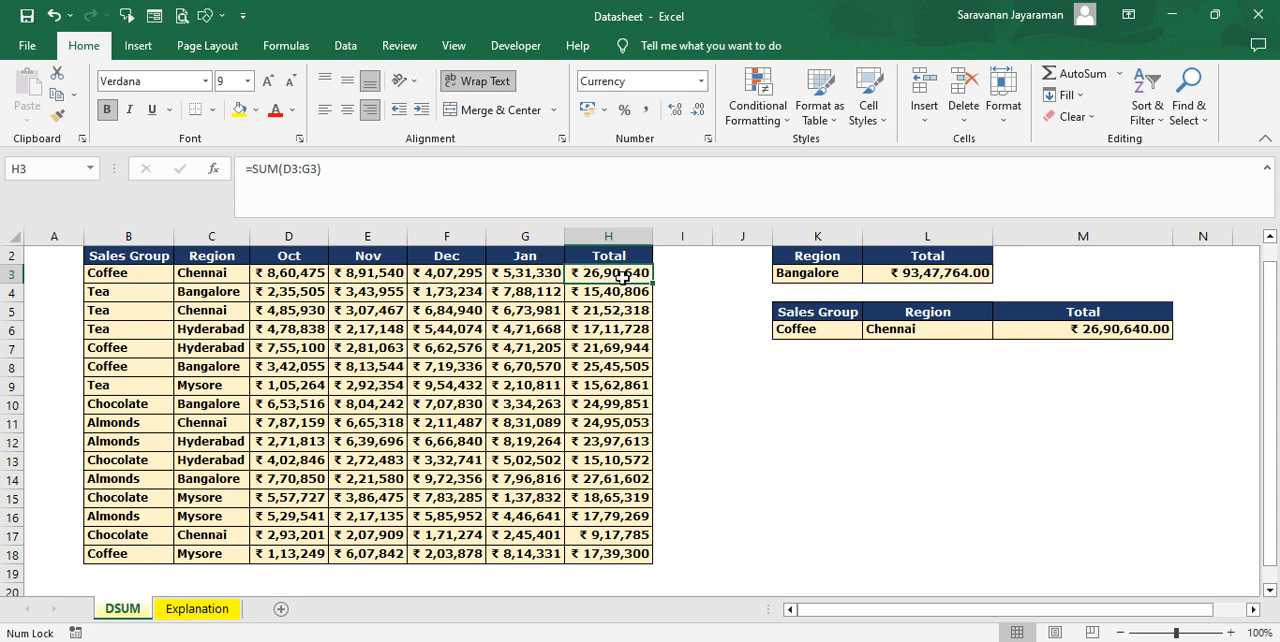
pyautogui.click(117, 312)
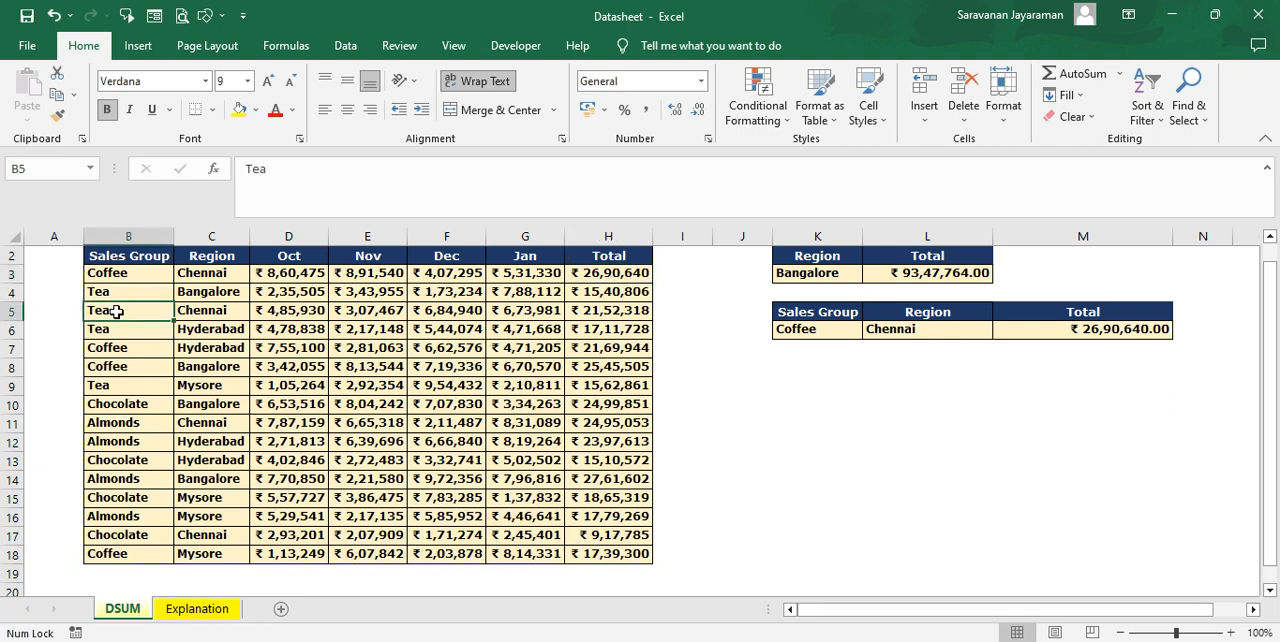
pyautogui.doubleClick(117, 312)
pyautogui.write('coffee')
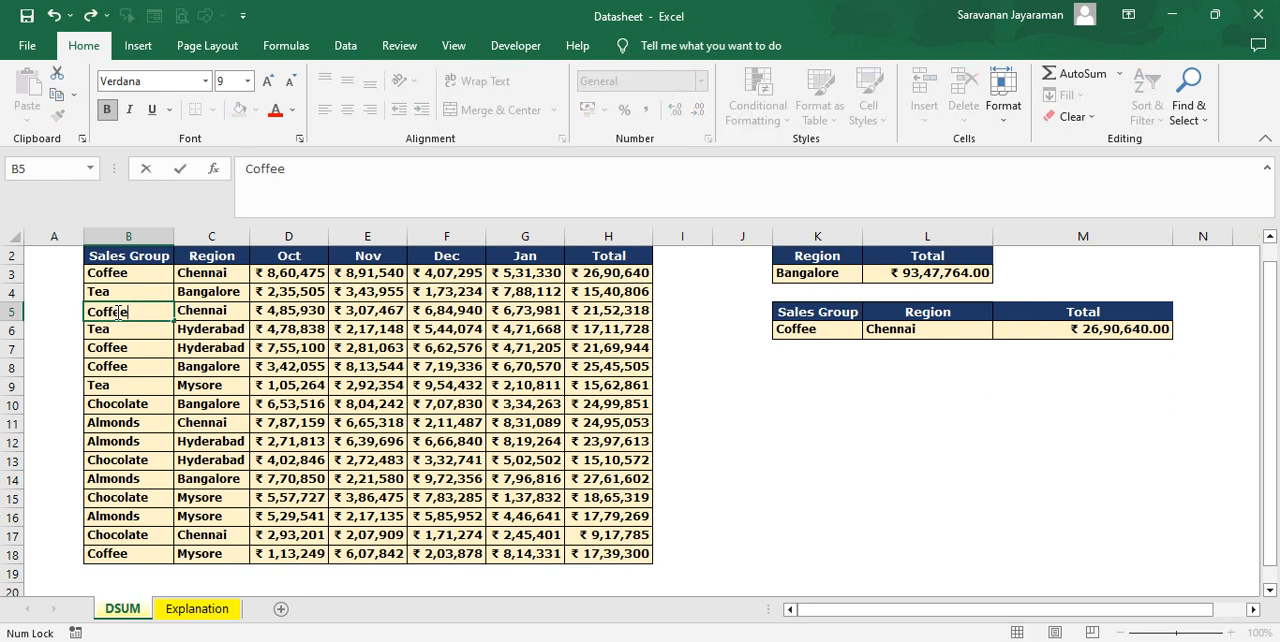
pyautogui.press('Return')
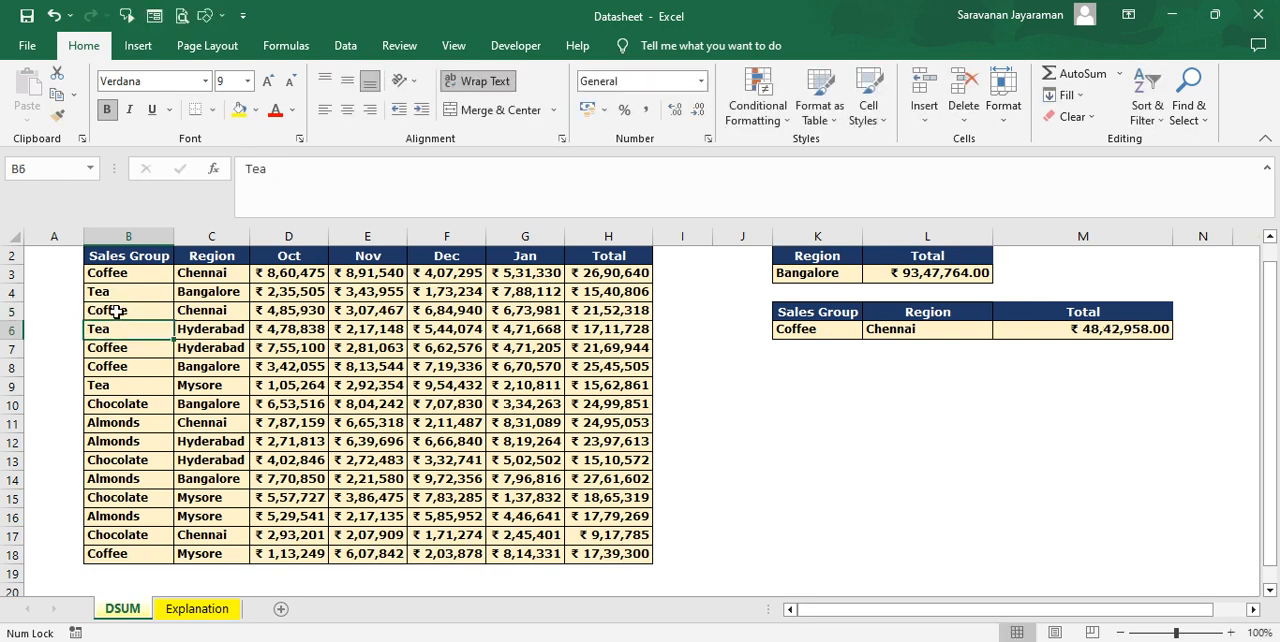
pyautogui.click(628, 273)
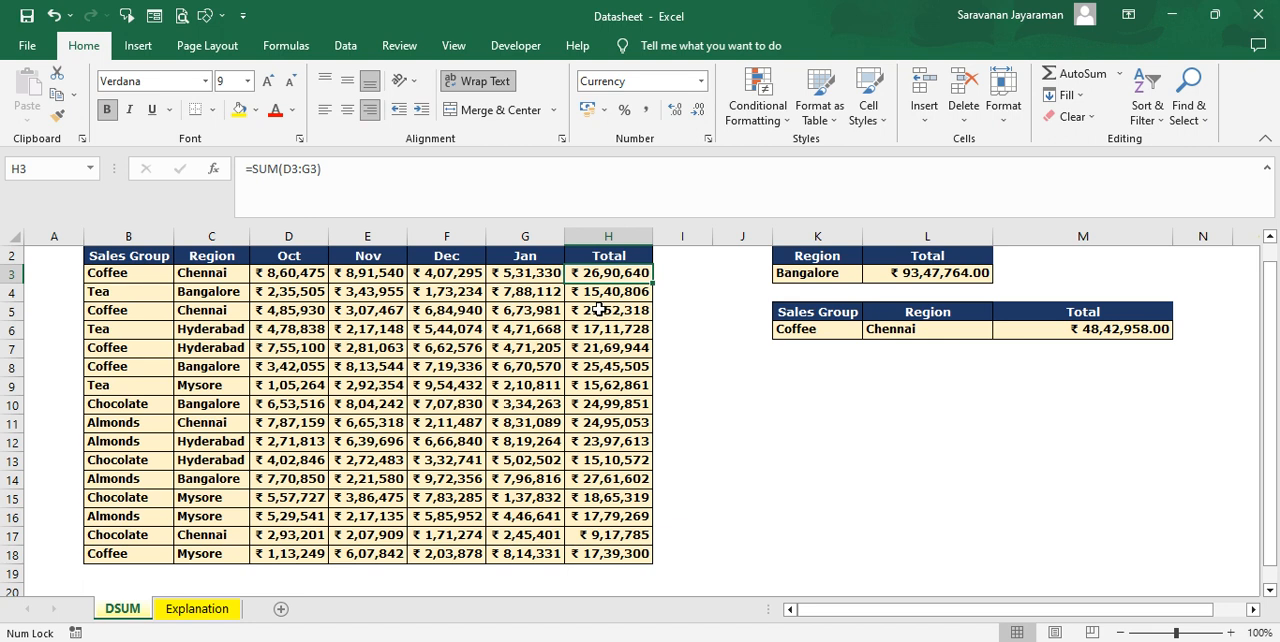
pyautogui.keyDown('ctrl'); pyautogui.click(598, 310); pyautogui.keyUp('ctrl')
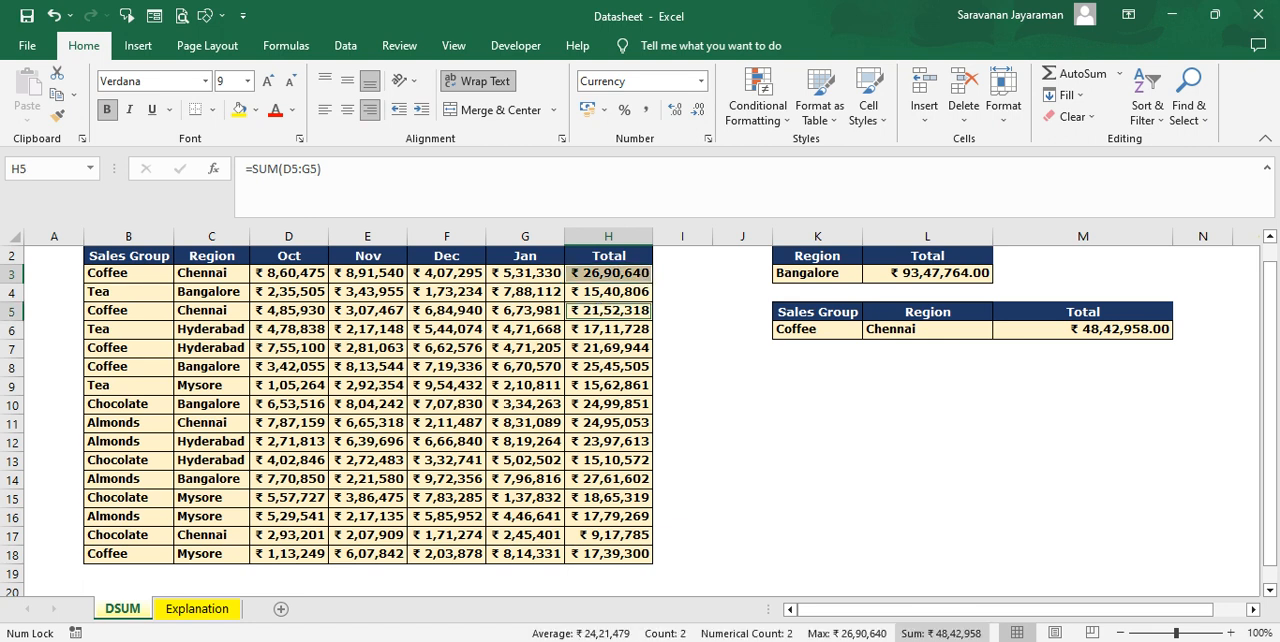